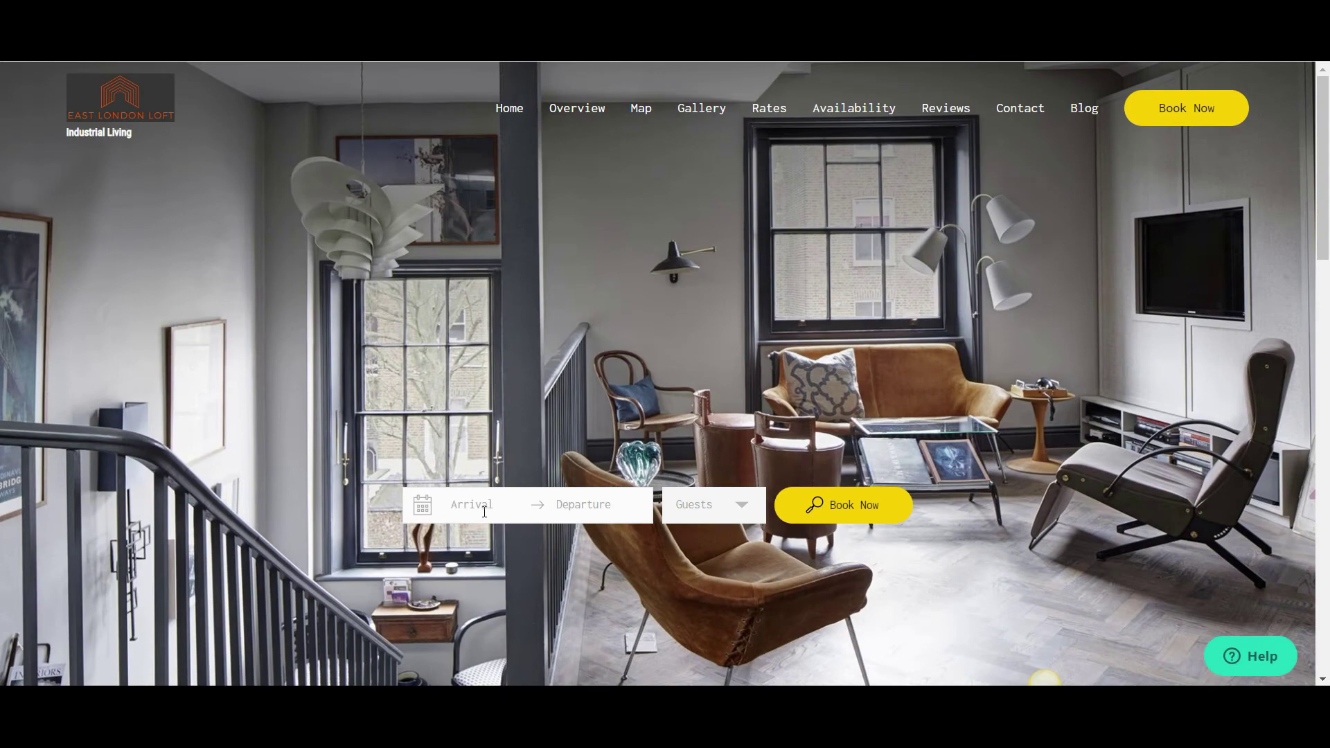
Step: Search rentals for 27–31 May 2020 with 2 guests and book East London Loft
click(485, 512)
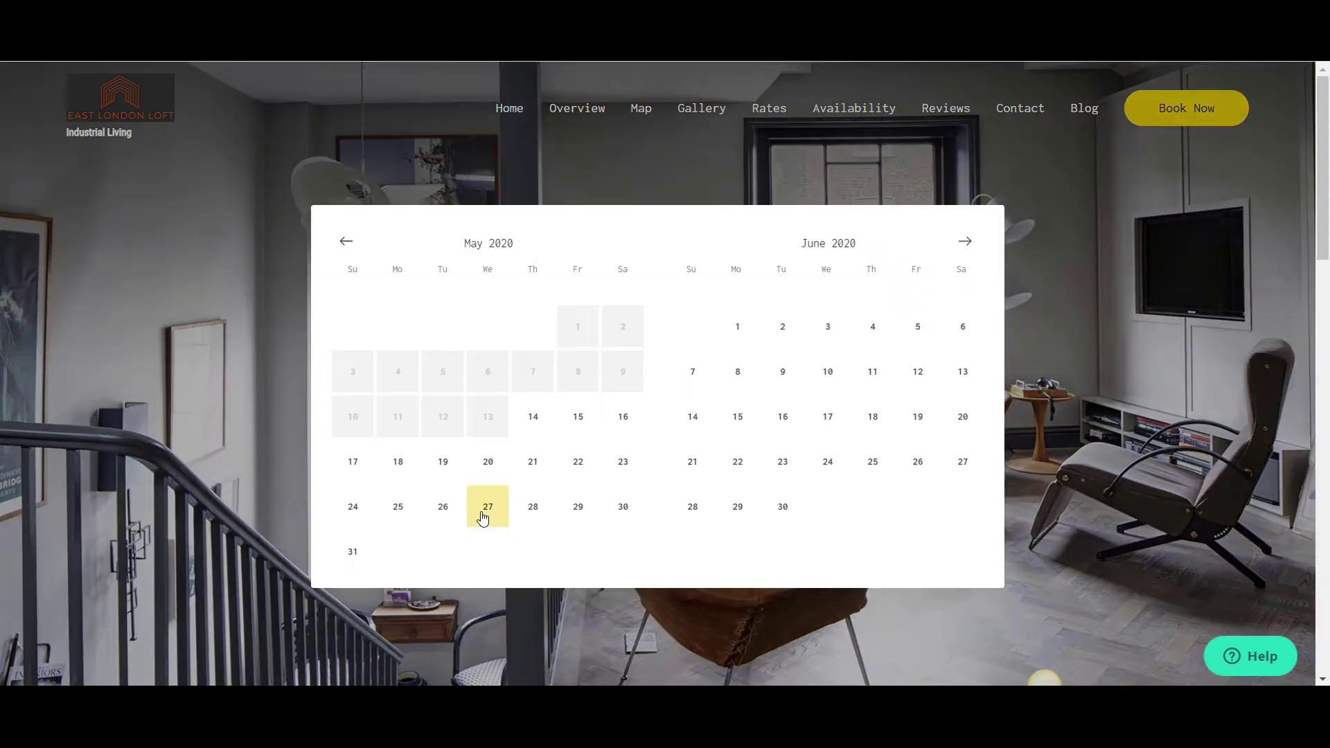
click(482, 513)
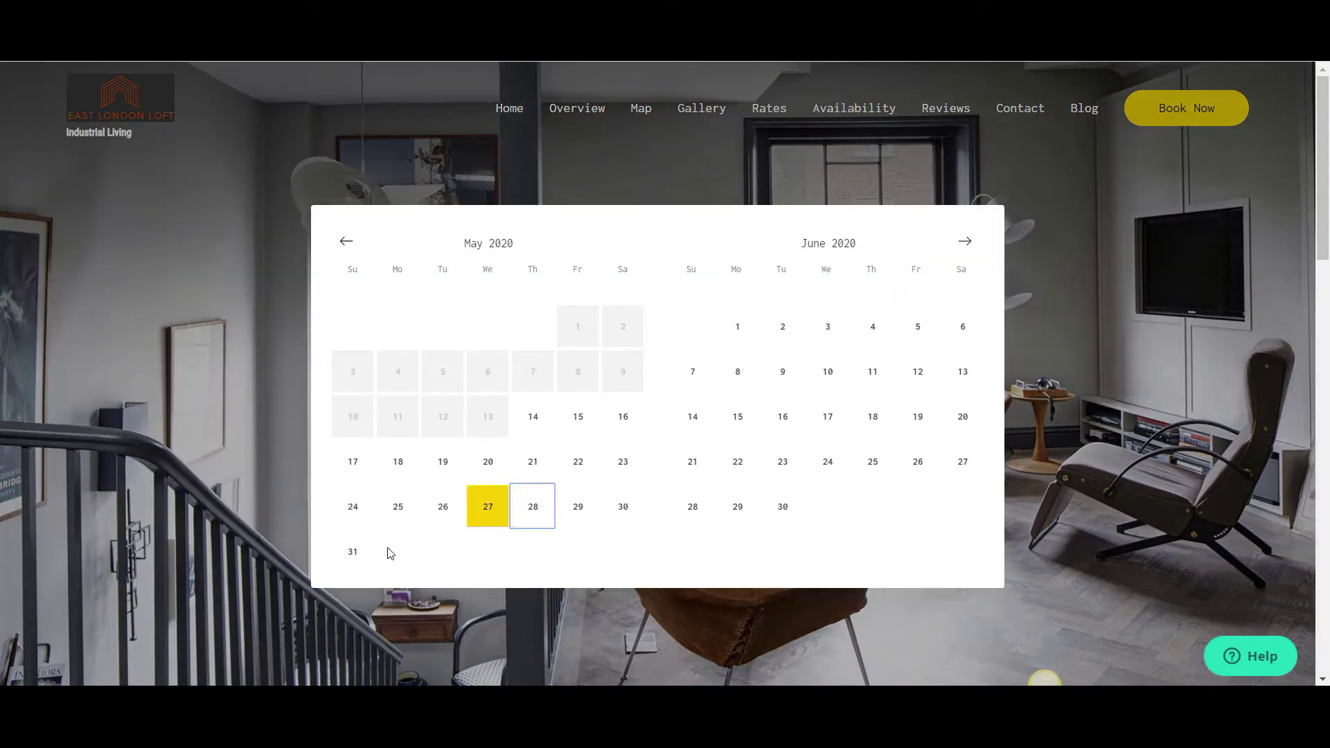
click(352, 552)
click(707, 515)
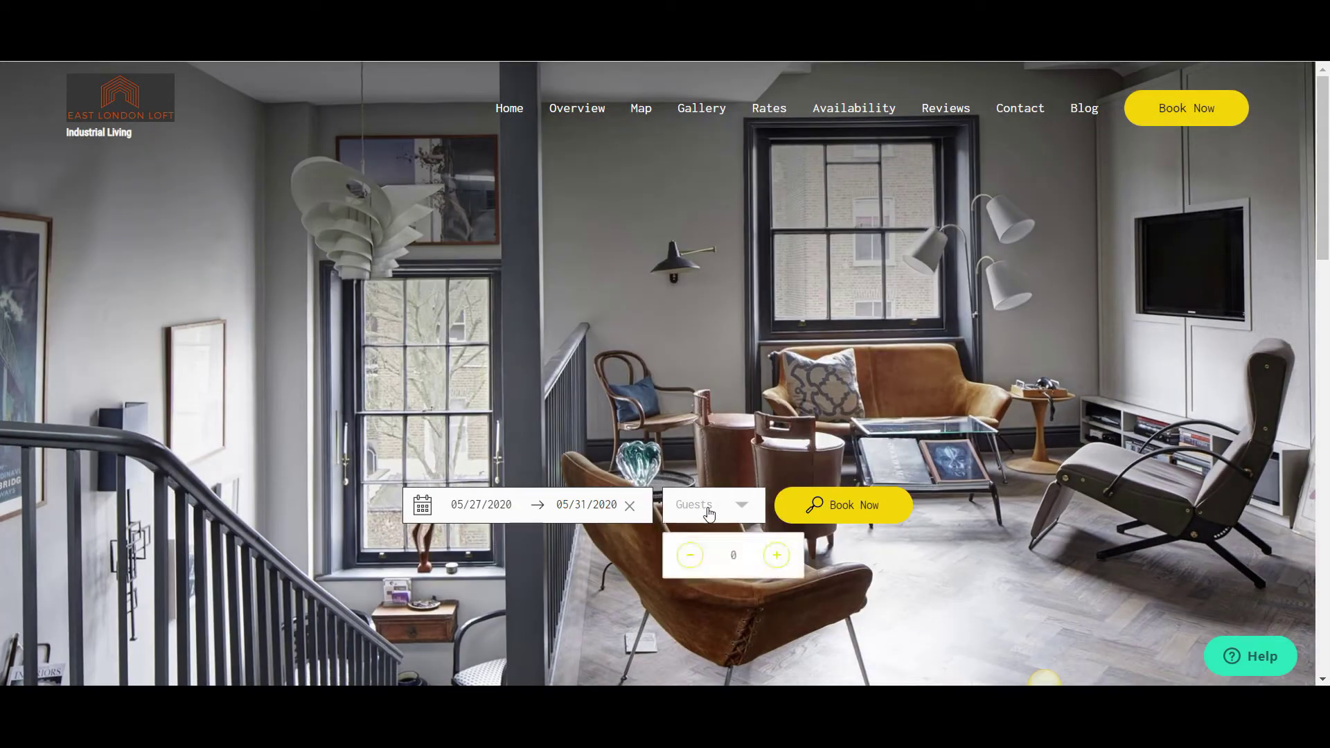
click(776, 560)
click(846, 507)
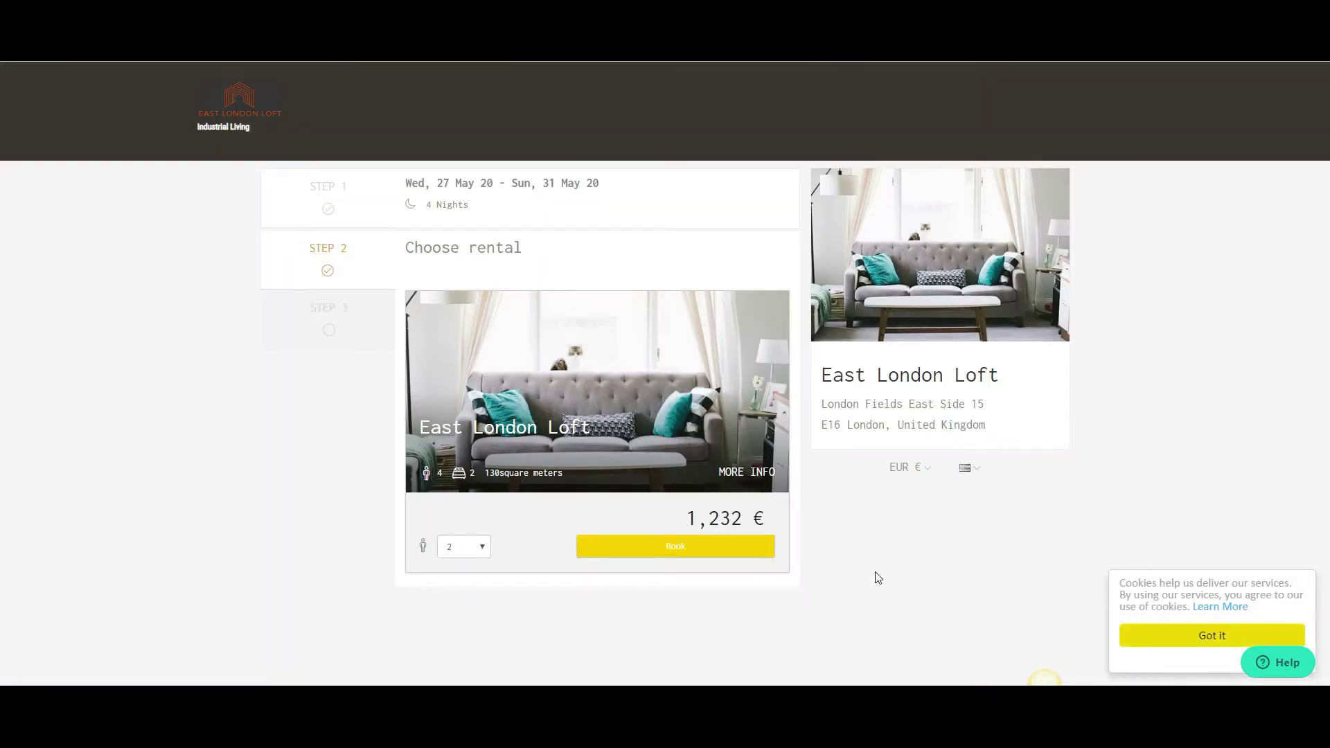
click(720, 548)
Step: Autofill guest details, accept rental conditions, request booking, then open the new East London Loft reservation
click(515, 400)
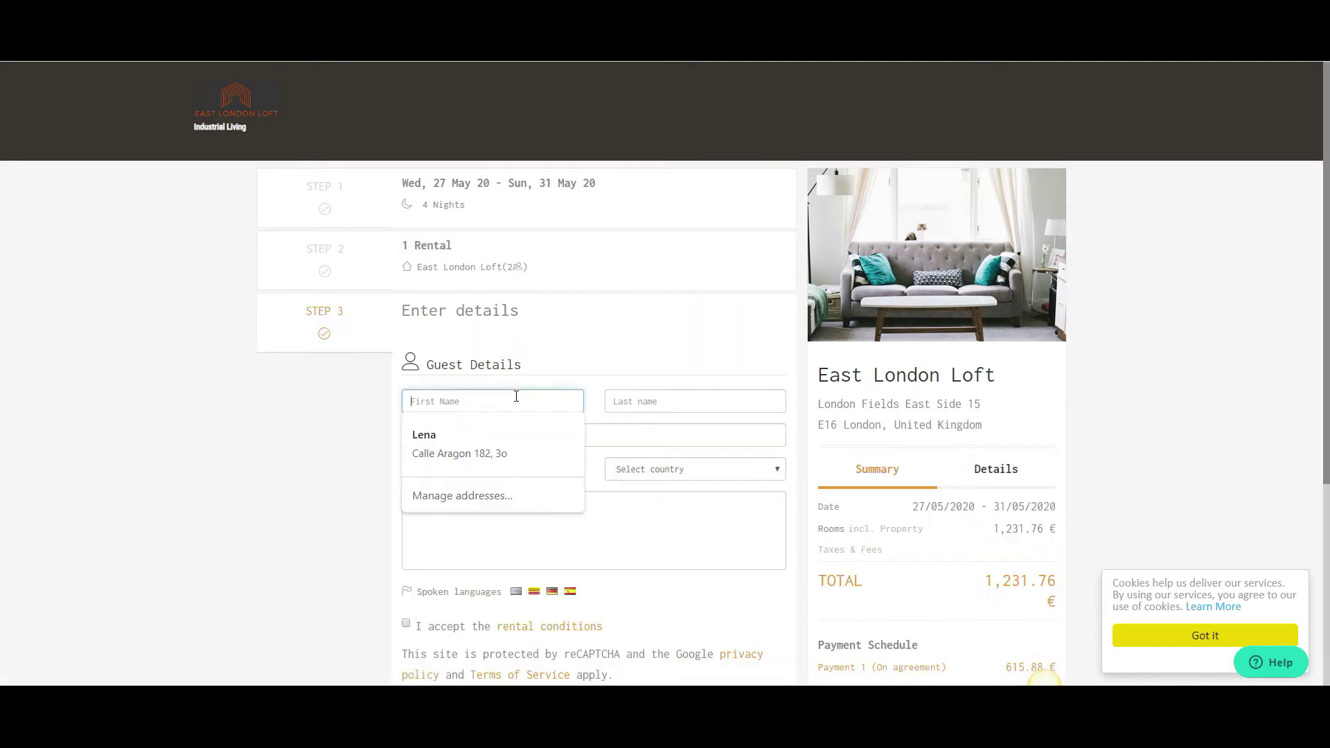
click(489, 443)
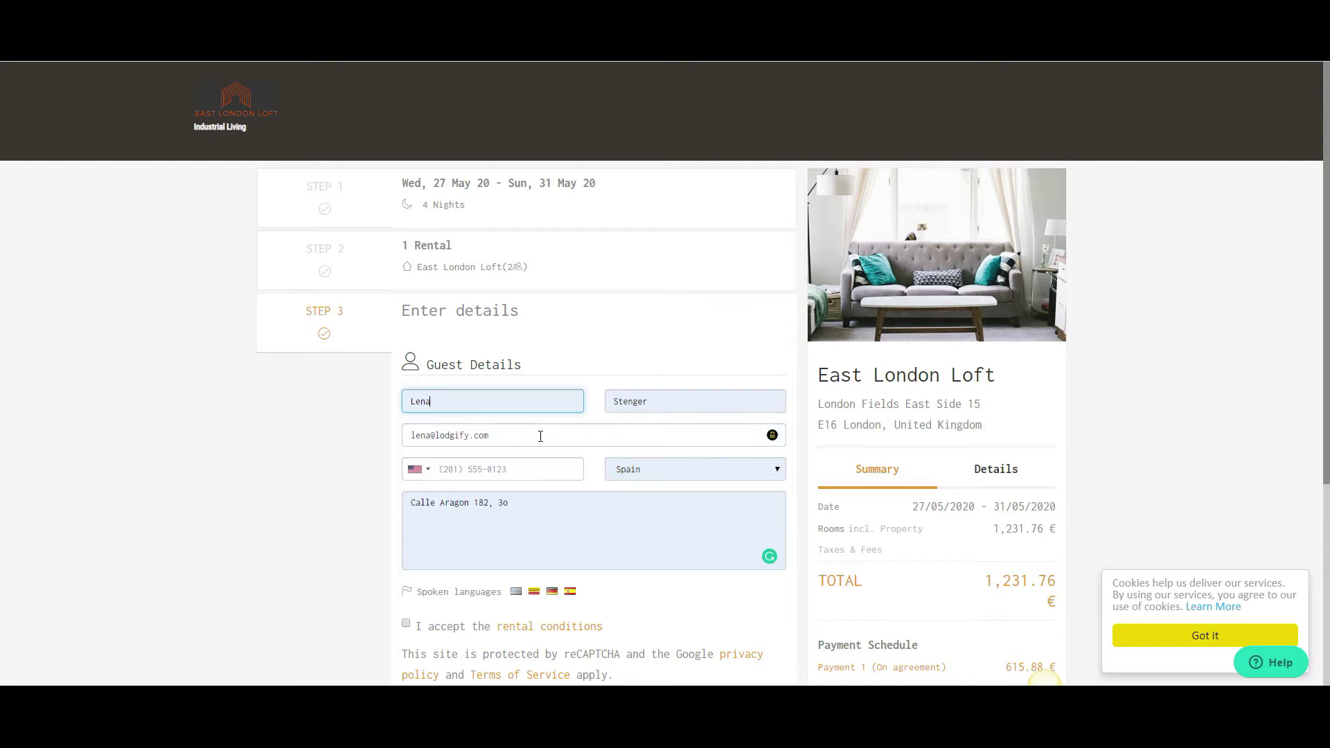
scroll(615, 528, down, 2)
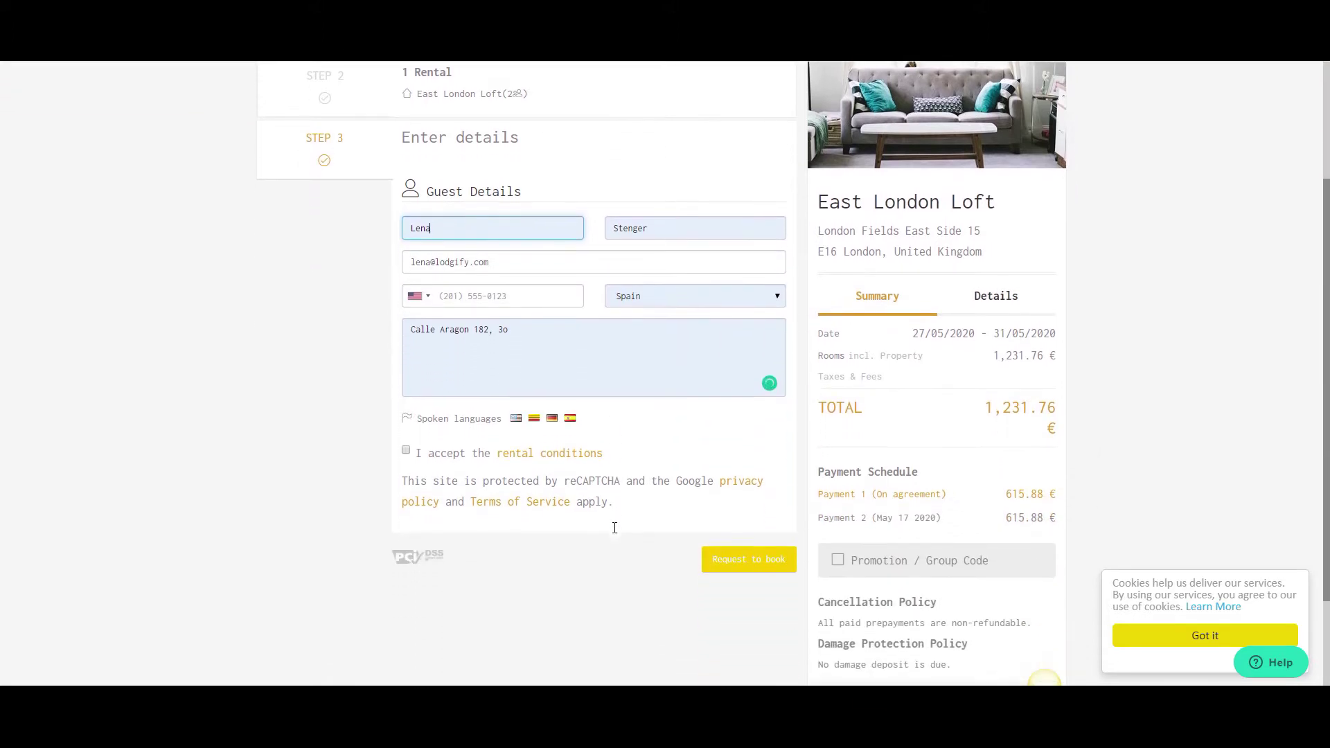
scroll(603, 515, down, 2)
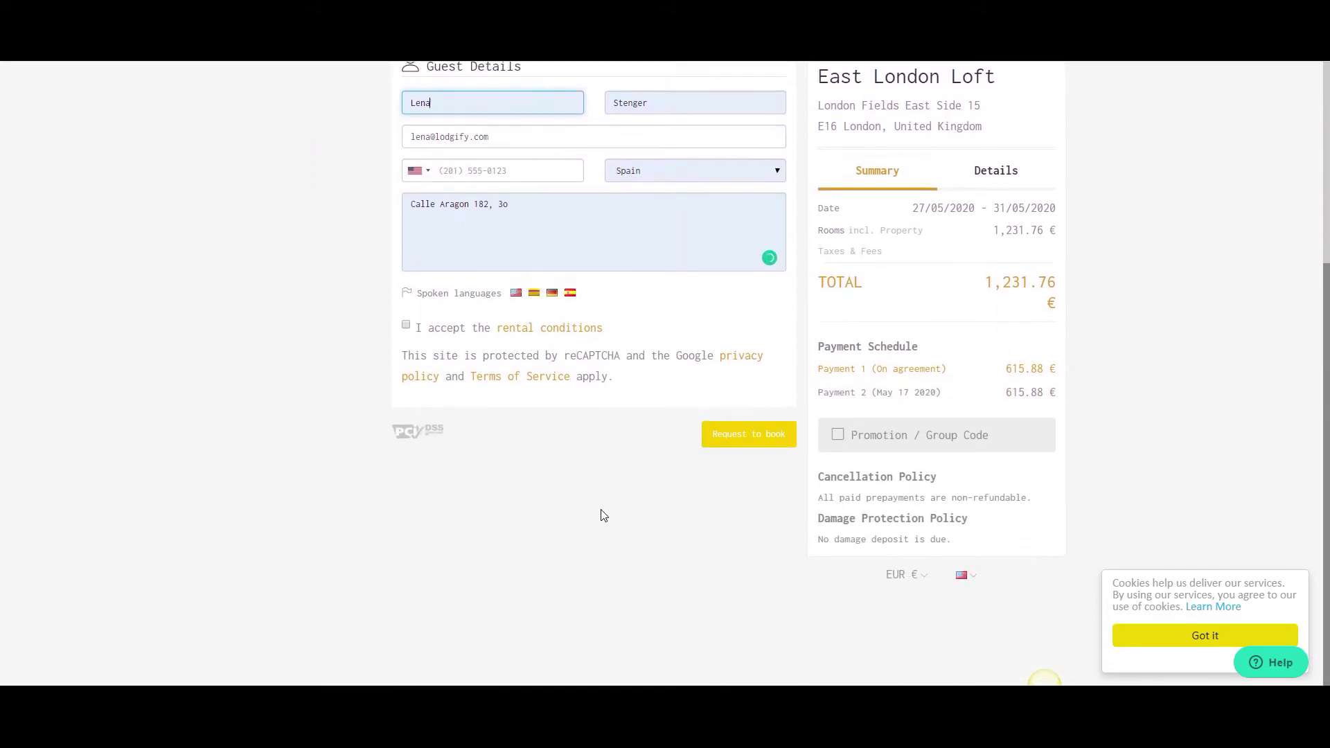
click(408, 327)
click(749, 433)
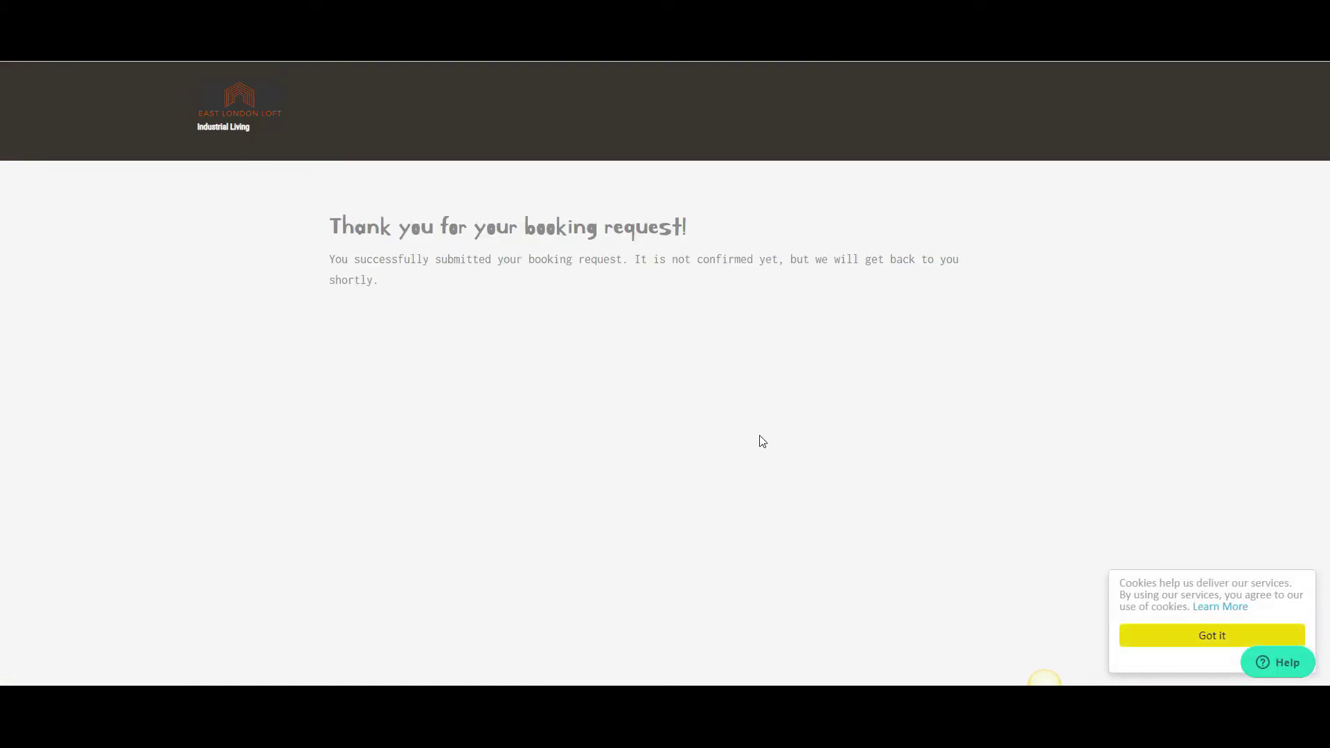
key(ctrl+Tab)
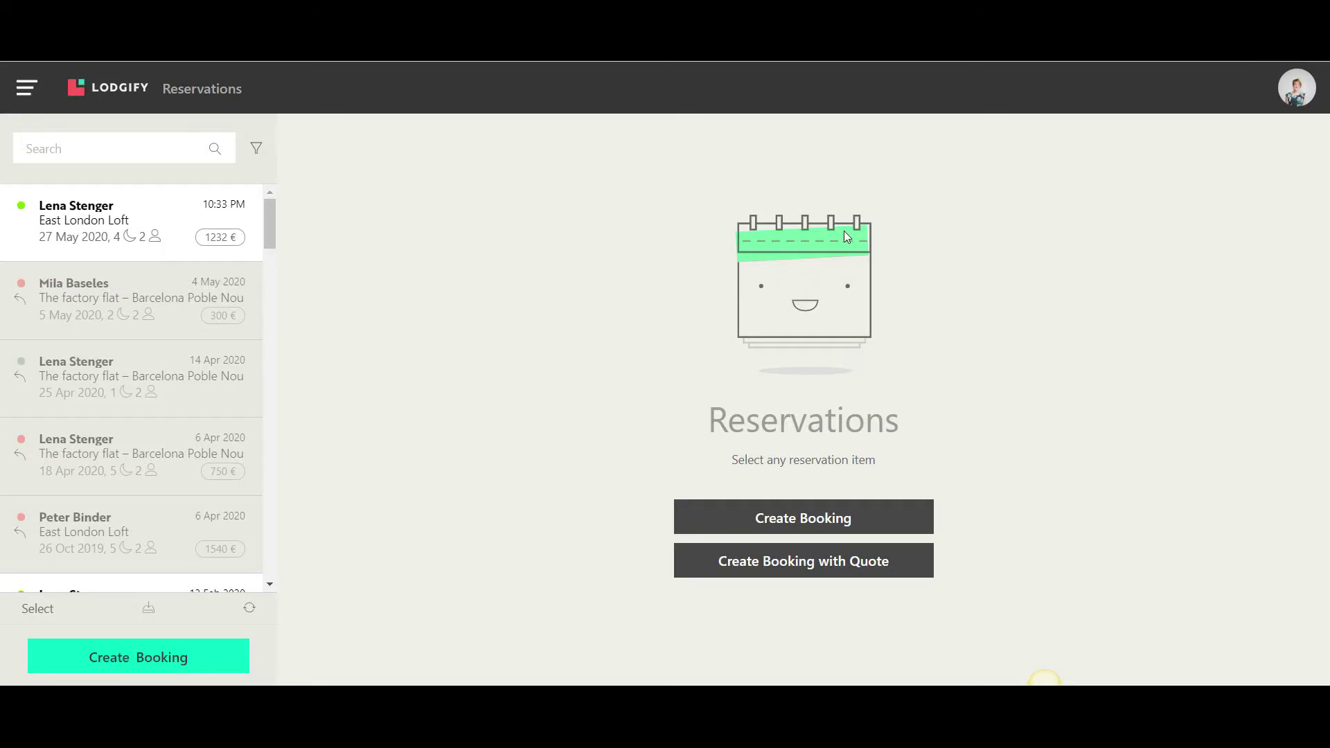
click(121, 217)
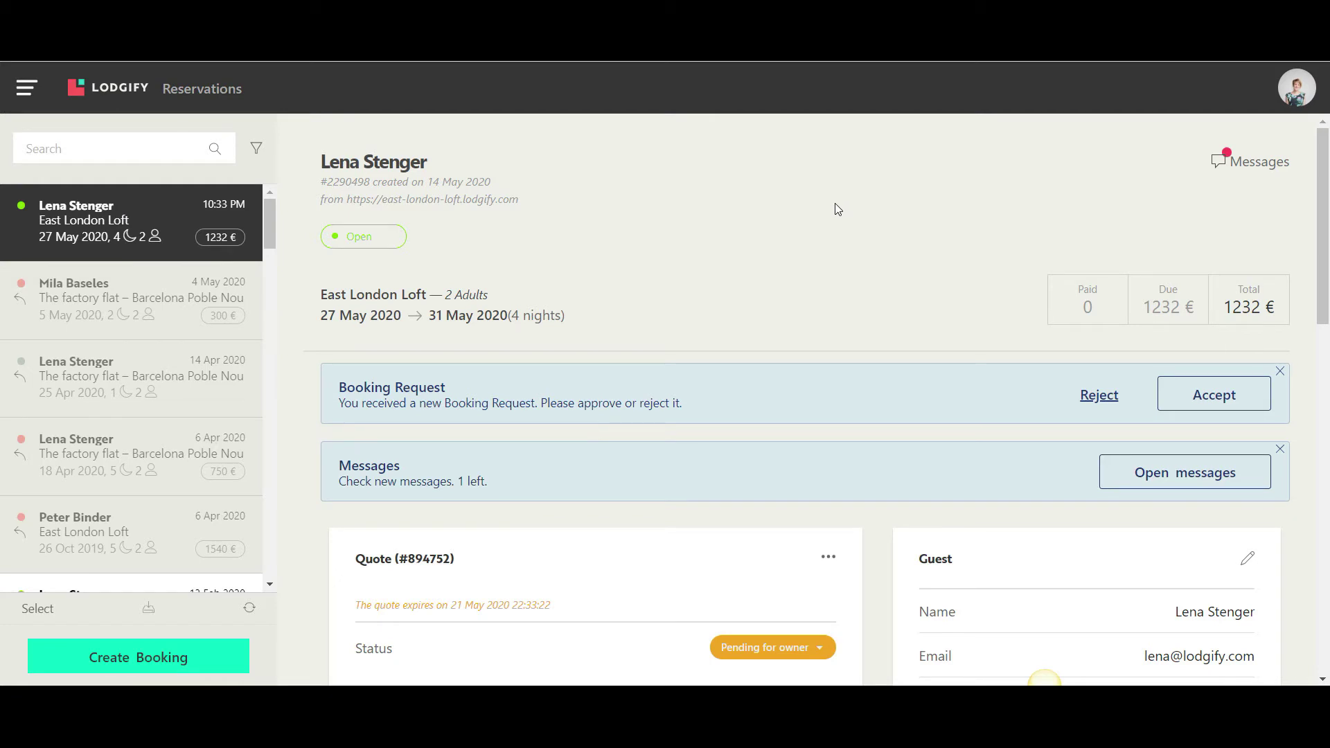
scroll(834, 203, down, 3)
scroll(834, 202, down, 1)
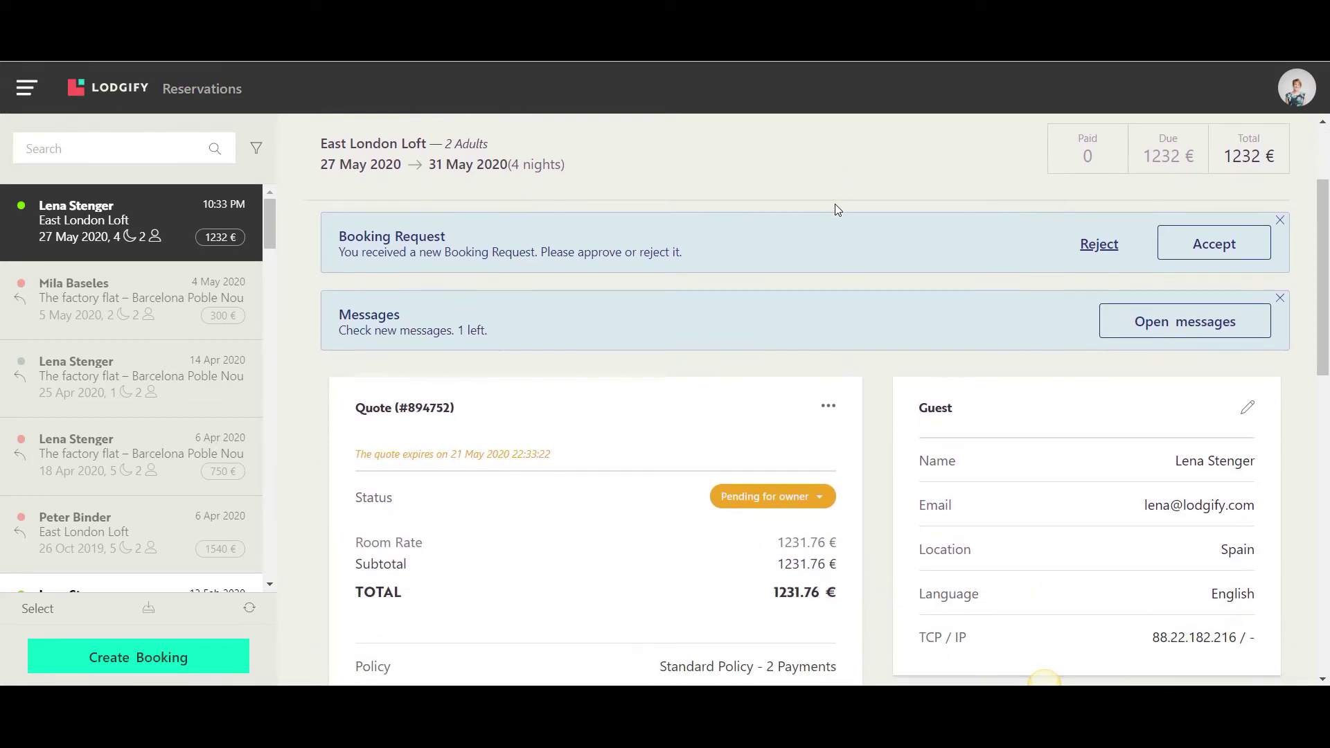
scroll(835, 204, down, 3)
scroll(835, 204, down, 3)
scroll(834, 205, down, 2)
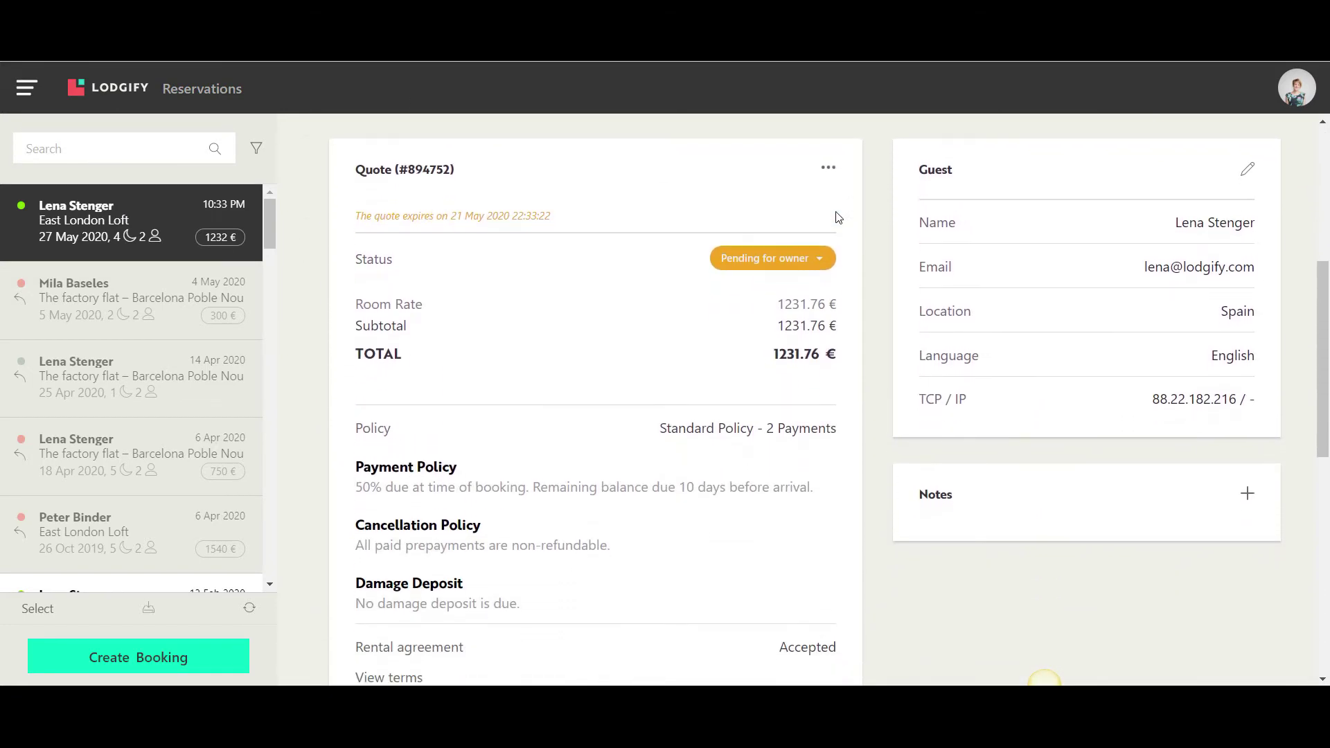
scroll(872, 371, up, 3)
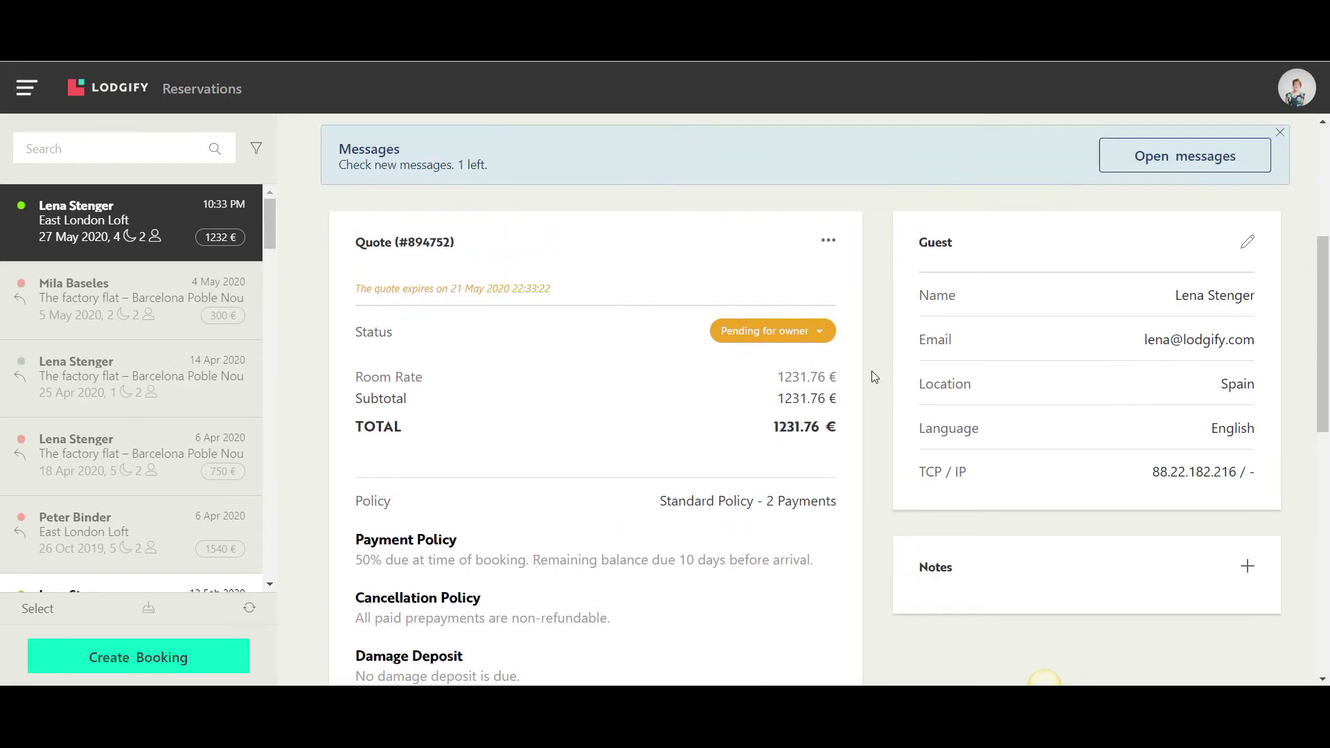
scroll(872, 371, up, 3)
scroll(872, 372, up, 2)
scroll(876, 363, up, 2)
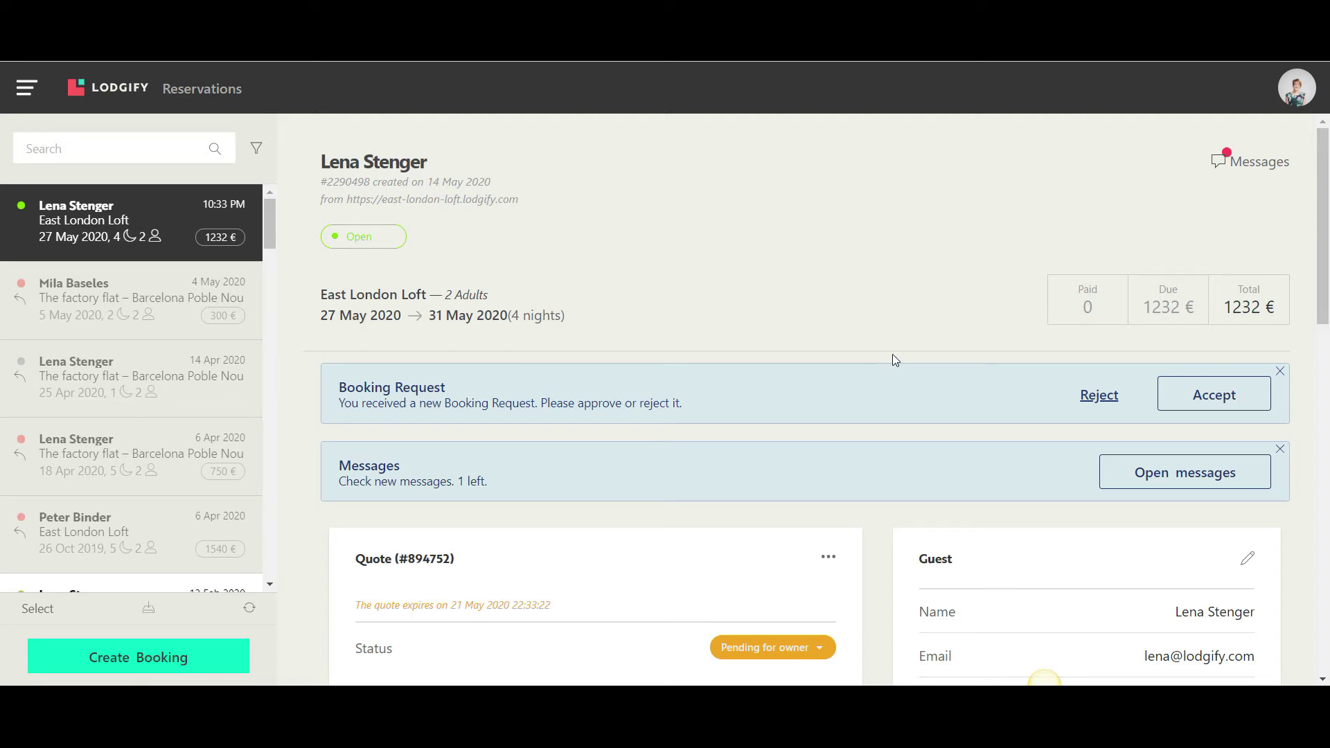
click(1228, 411)
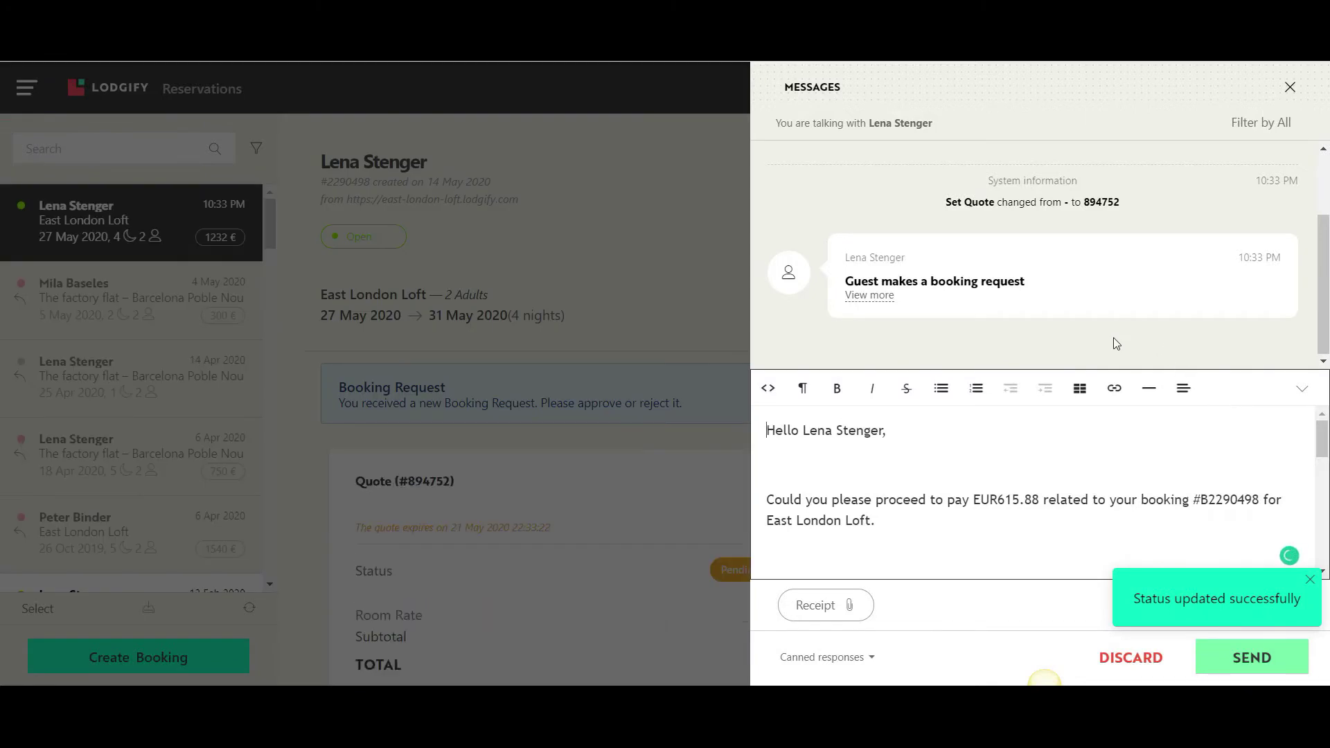
scroll(1103, 448, down, 3)
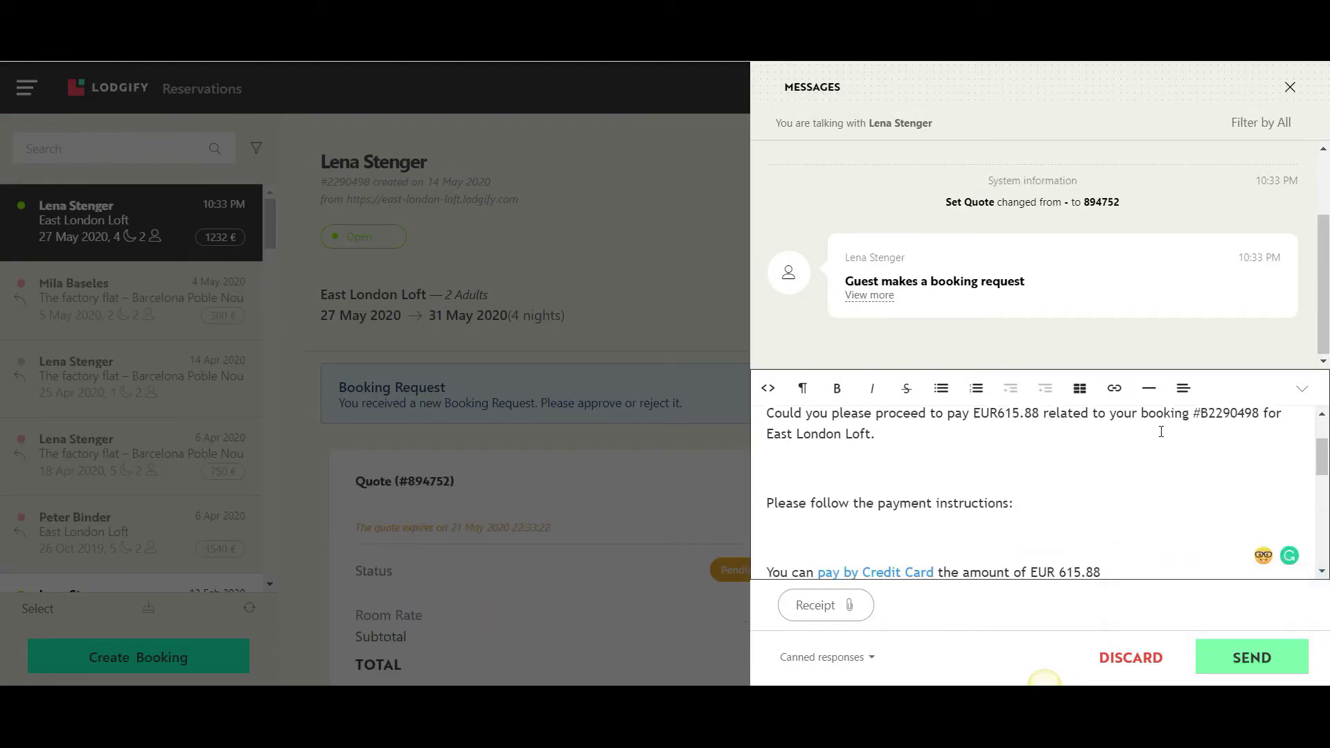
scroll(1167, 440, down, 3)
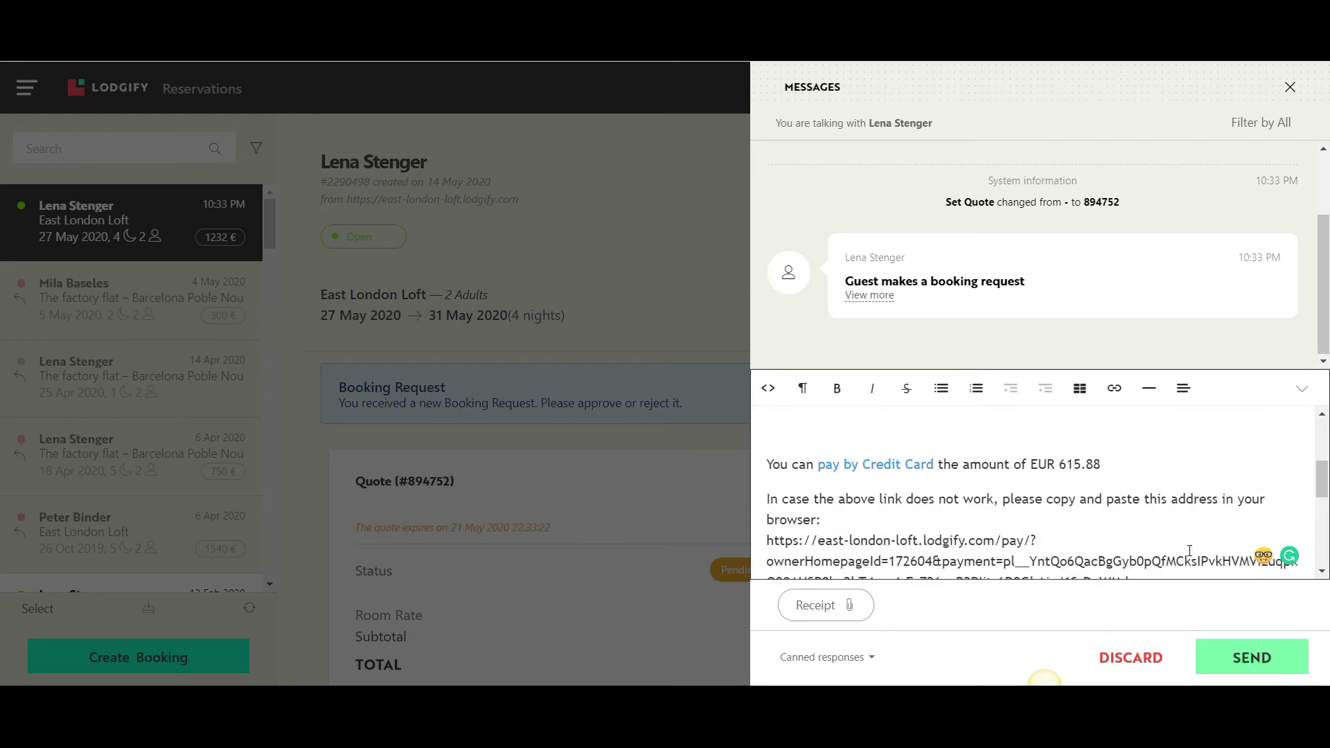
scroll(1186, 520, down, 3)
click(1229, 658)
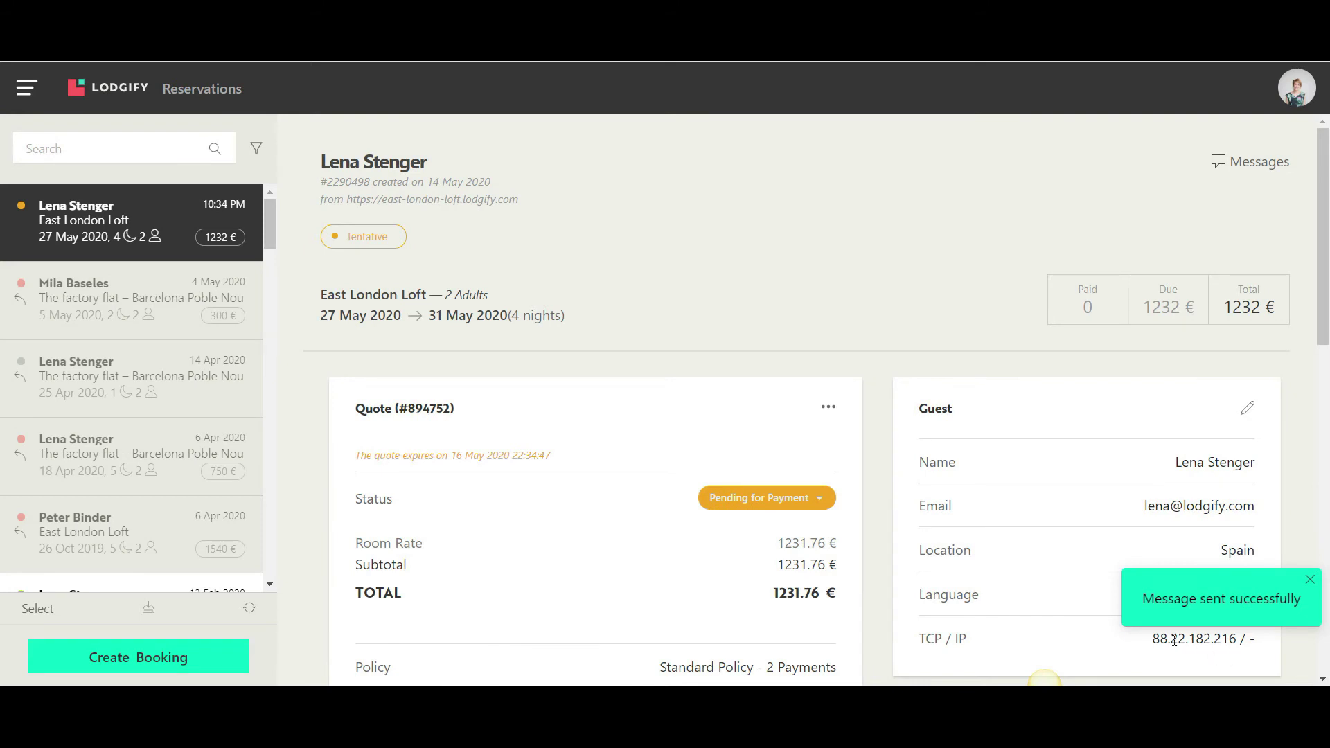
scroll(892, 568, down, 5)
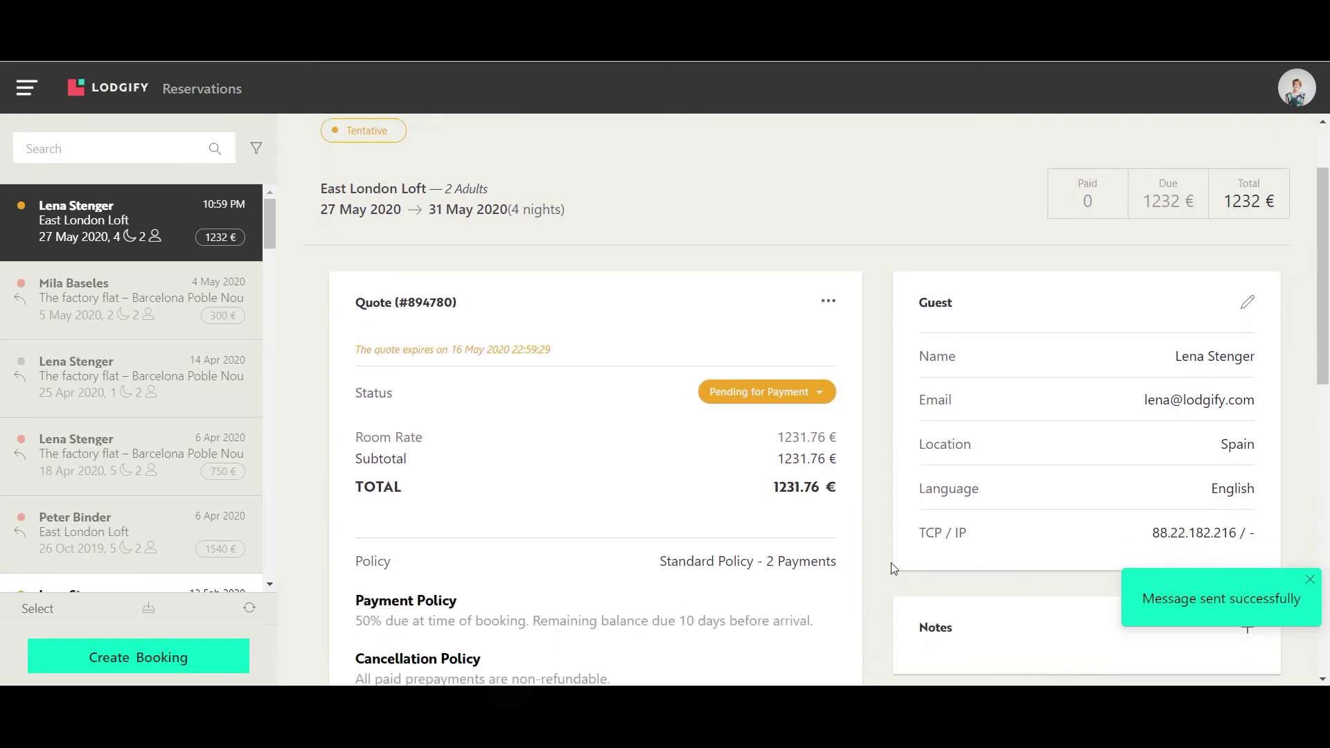
scroll(892, 569, down, 3)
scroll(893, 568, down, 3)
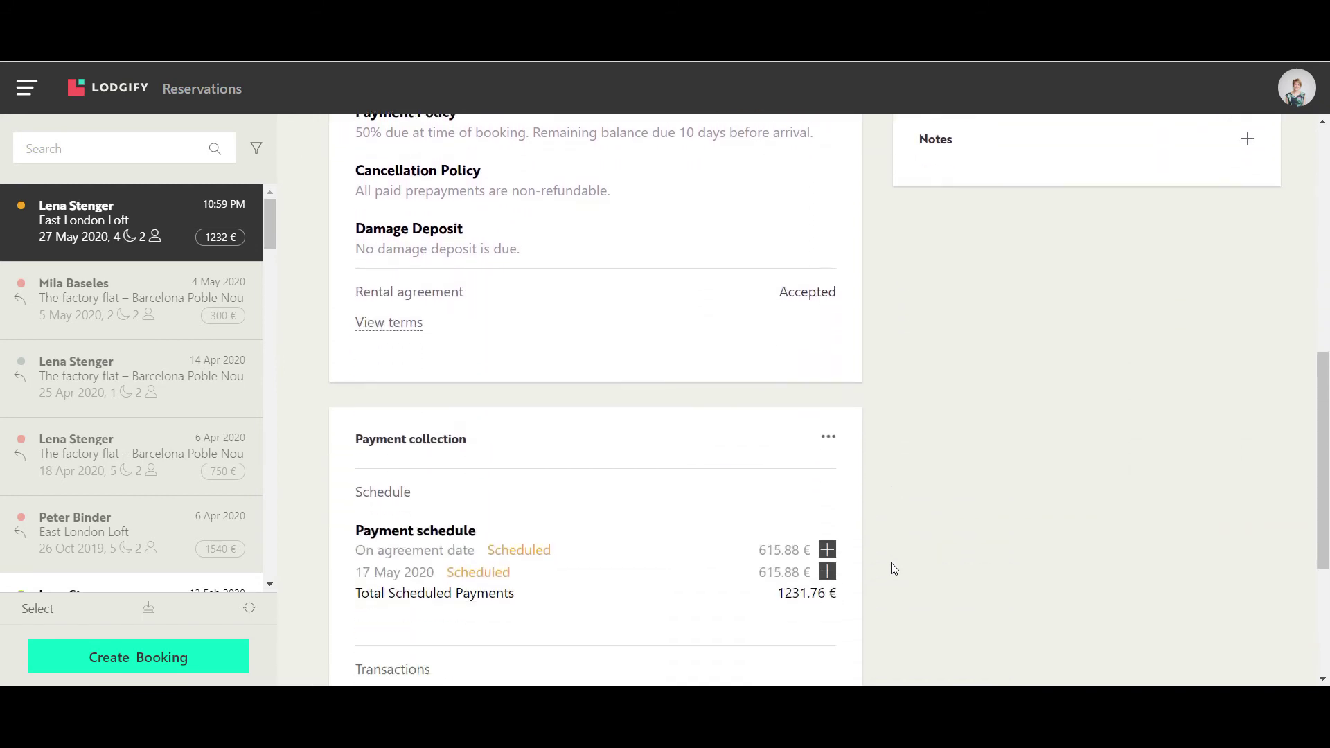
scroll(891, 568, down, 3)
scroll(892, 568, down, 2)
Step: Show the payment options for the first scheduled 615.88 € instalment
click(828, 365)
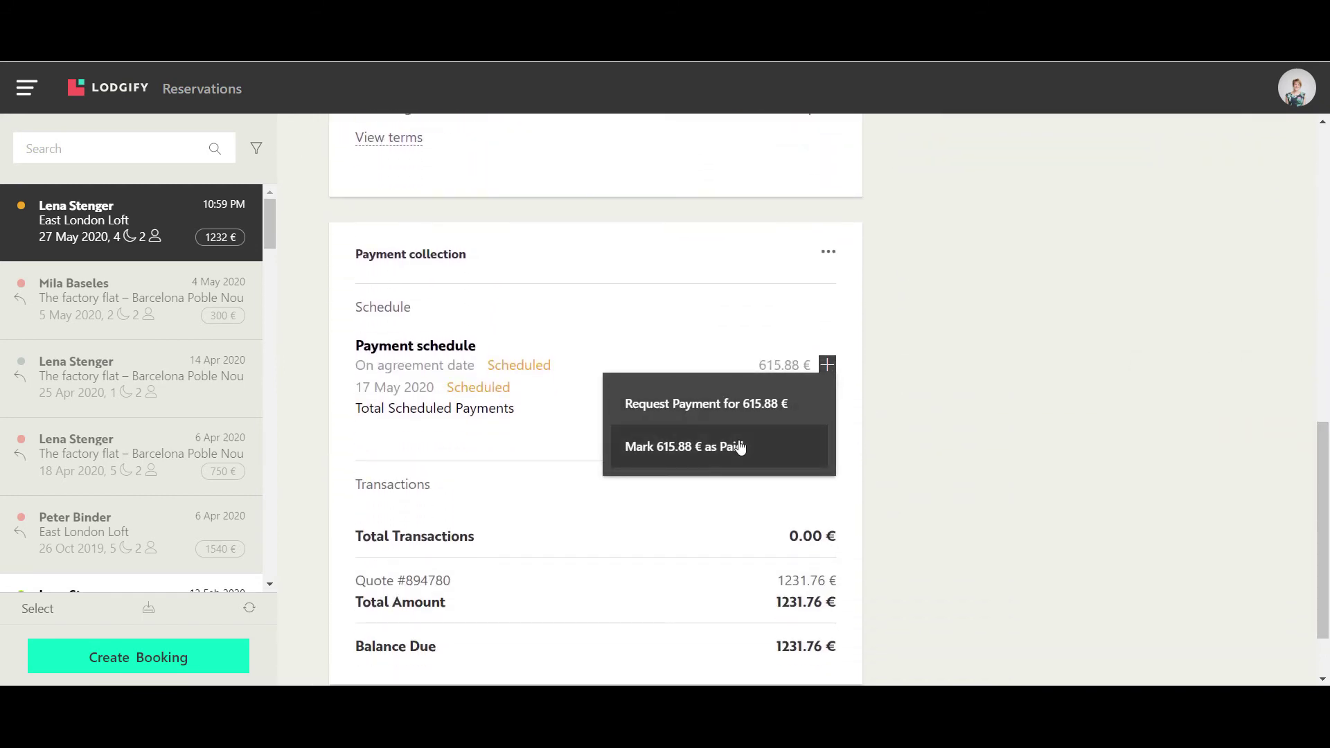